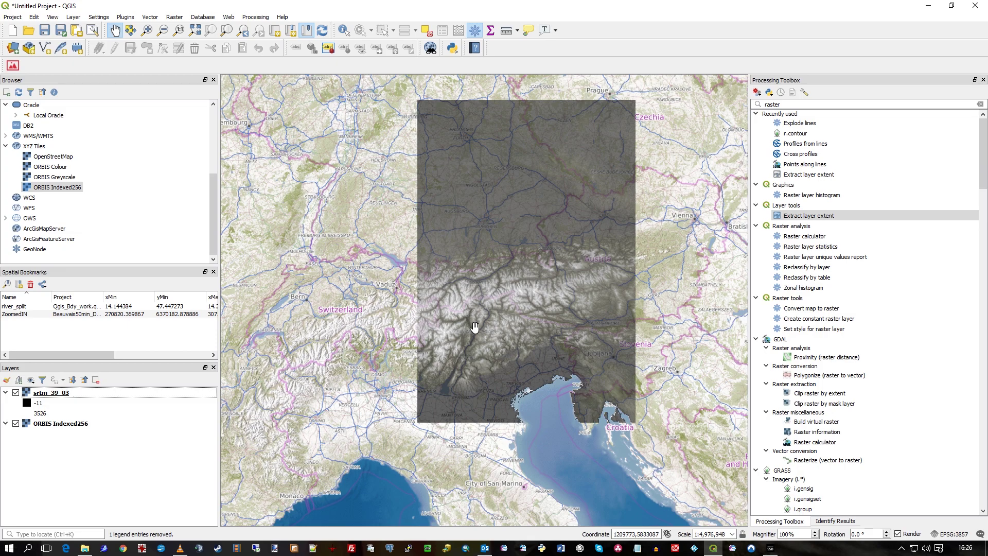
# Run Extract layer extent on the srtm_39_03 raster in the background to create an Extent layer
pyautogui.moveTo(495, 316); pyautogui.dragTo(450, 311)
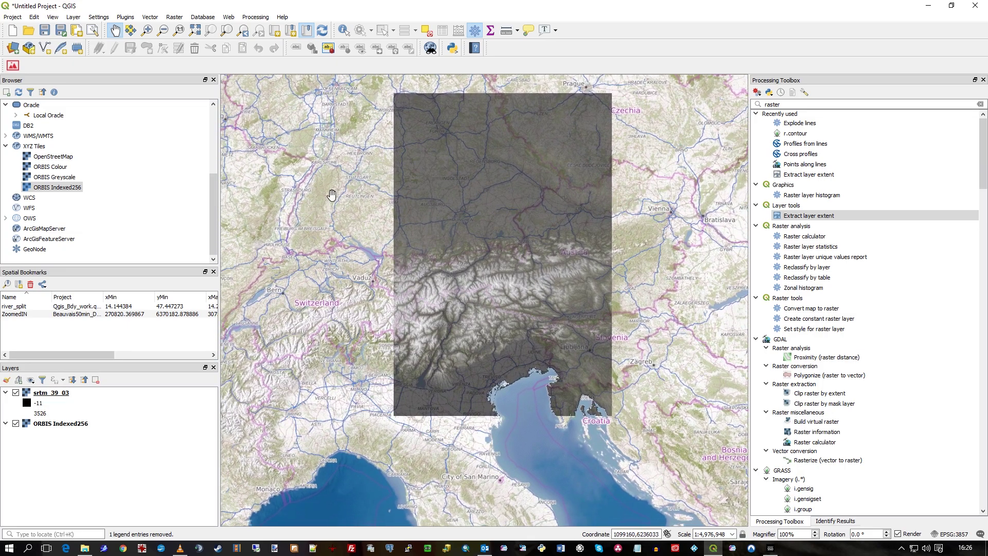
pyautogui.scroll(1, 383, 324)
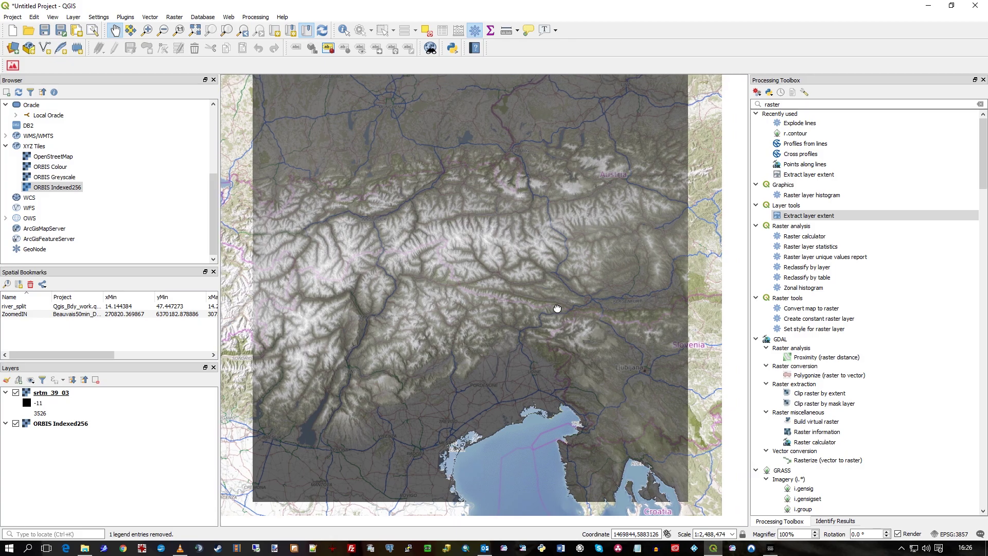
pyautogui.moveTo(557, 309); pyautogui.dragTo(556, 300)
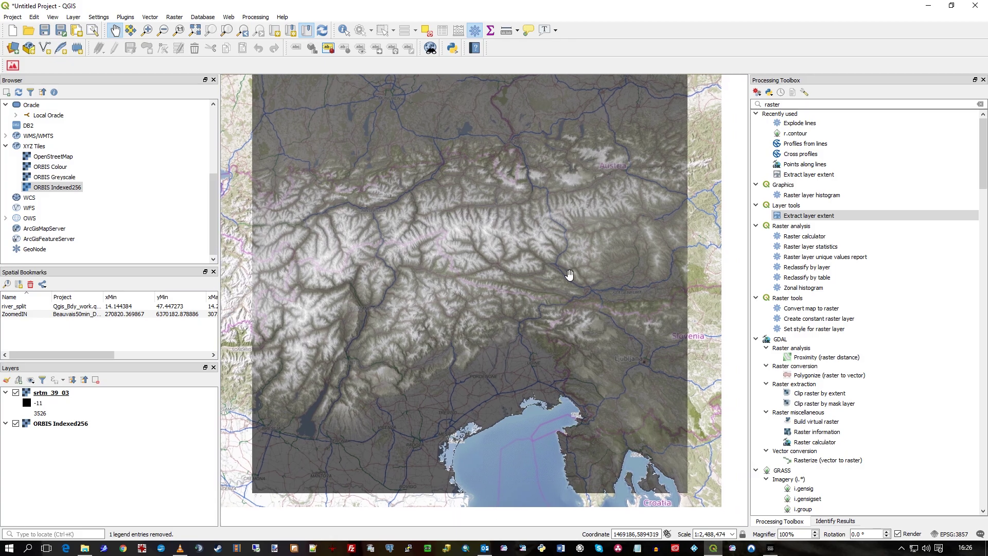
pyautogui.scroll(-1, 520, 273)
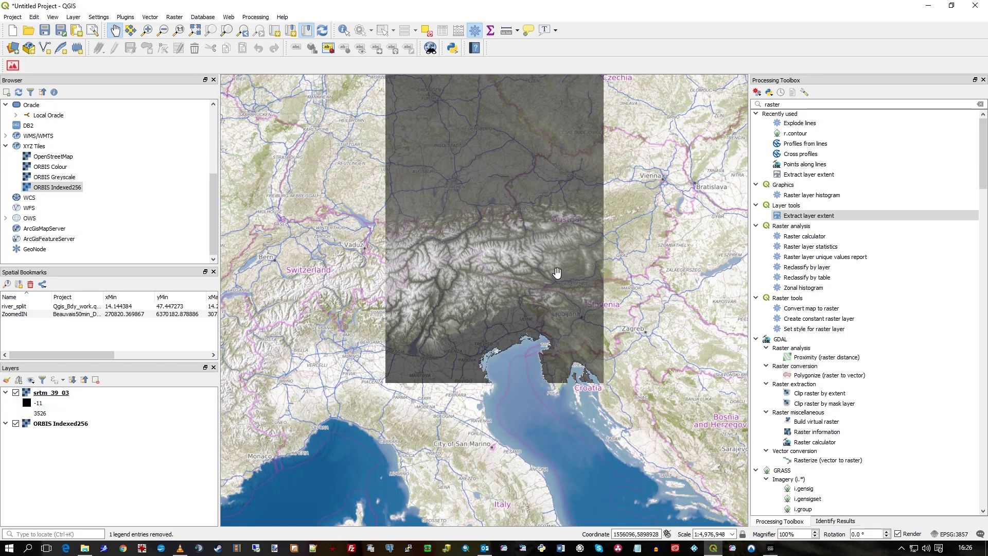
pyautogui.moveTo(634, 258); pyautogui.dragTo(632, 305)
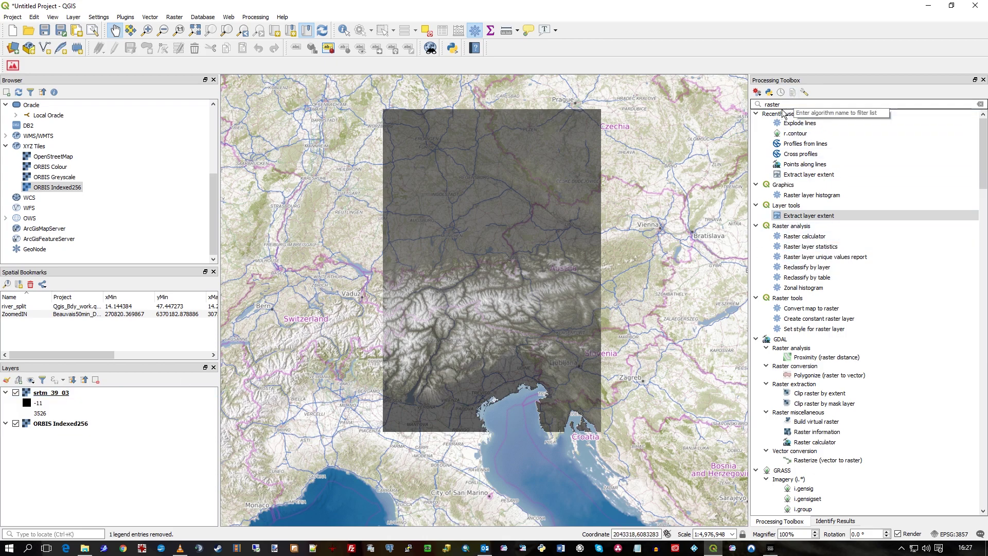
pyautogui.click(793, 217)
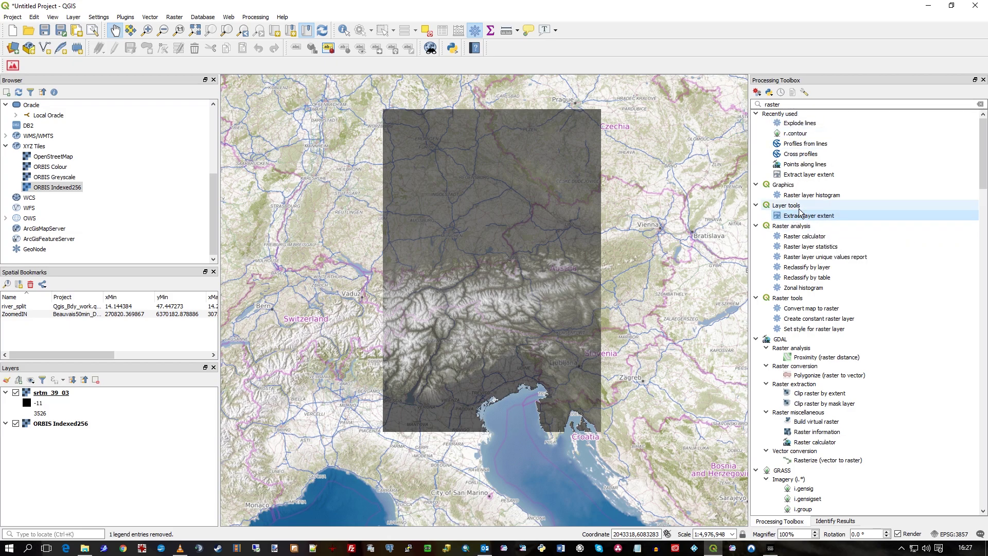
pyautogui.doubleClick(798, 216)
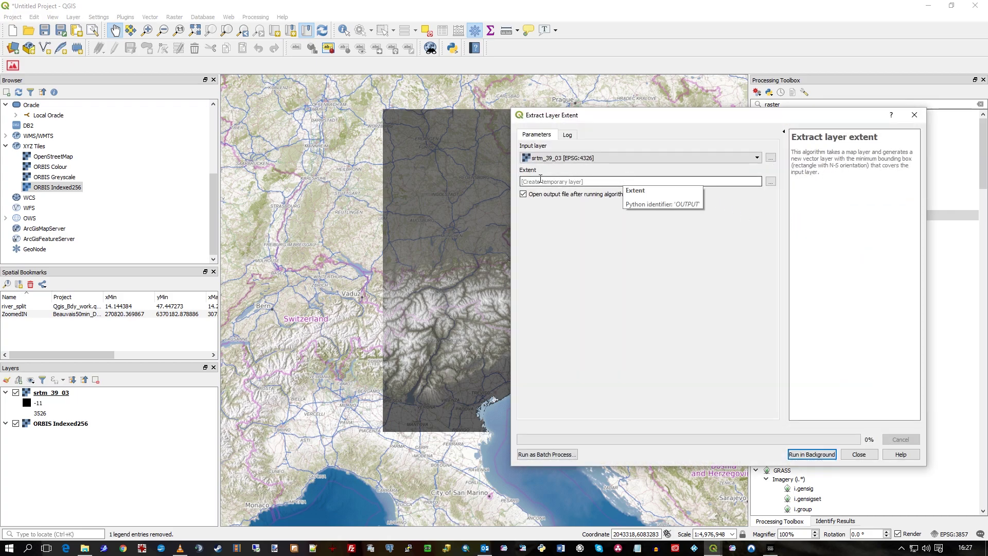
pyautogui.click(565, 158)
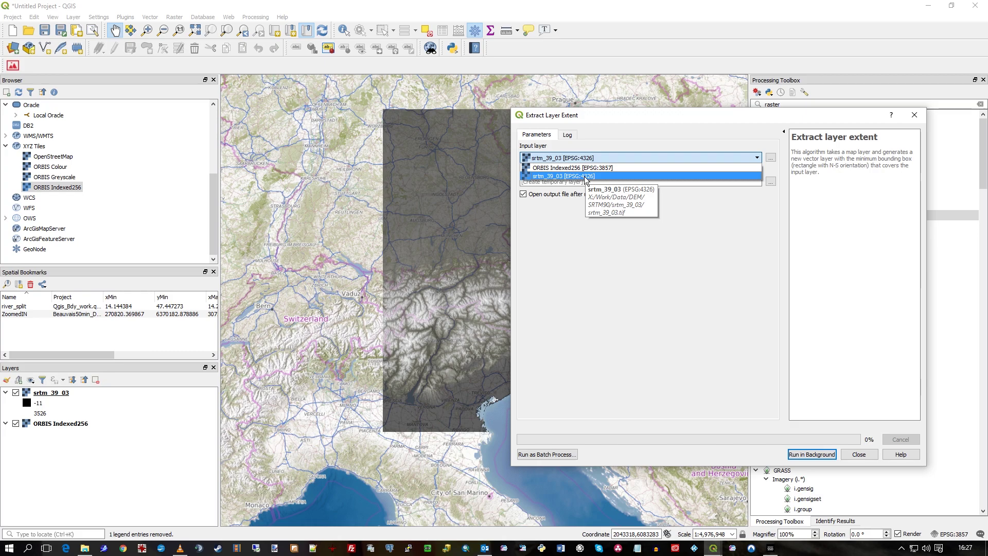
pyautogui.click(613, 176)
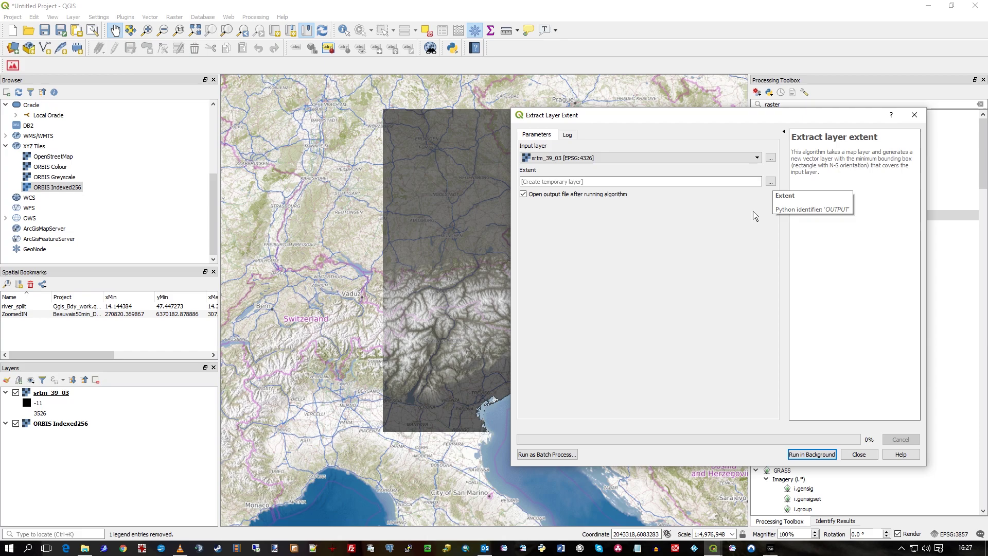
pyautogui.click(821, 455)
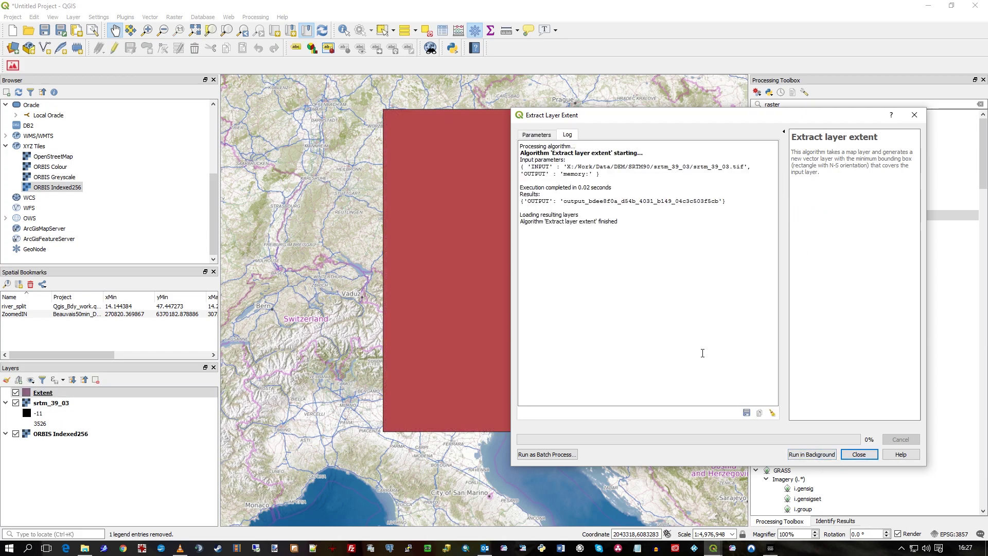
# Close the algorithm dialog and toggle the new Extent layer off and on to compare it with the raster
pyautogui.click(862, 455)
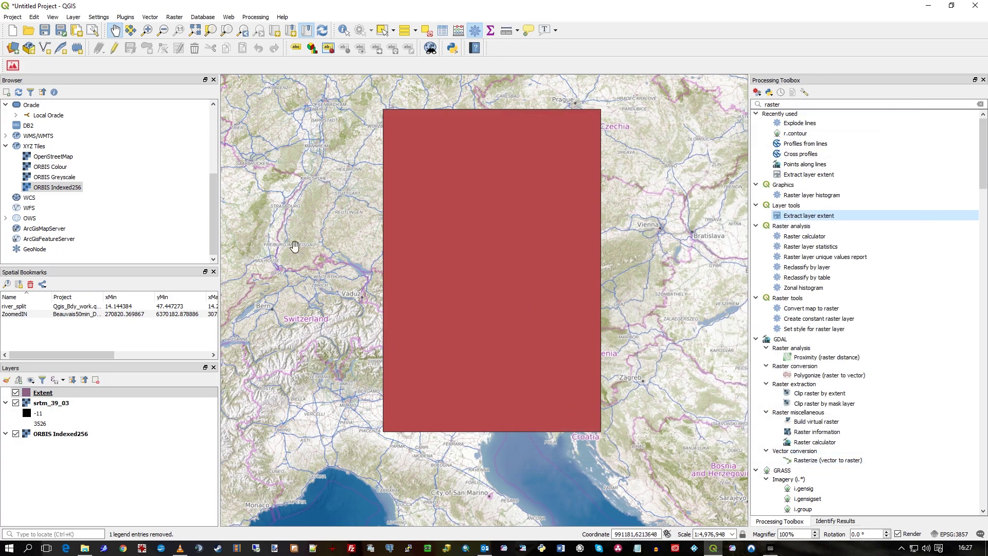
pyautogui.click(19, 395)
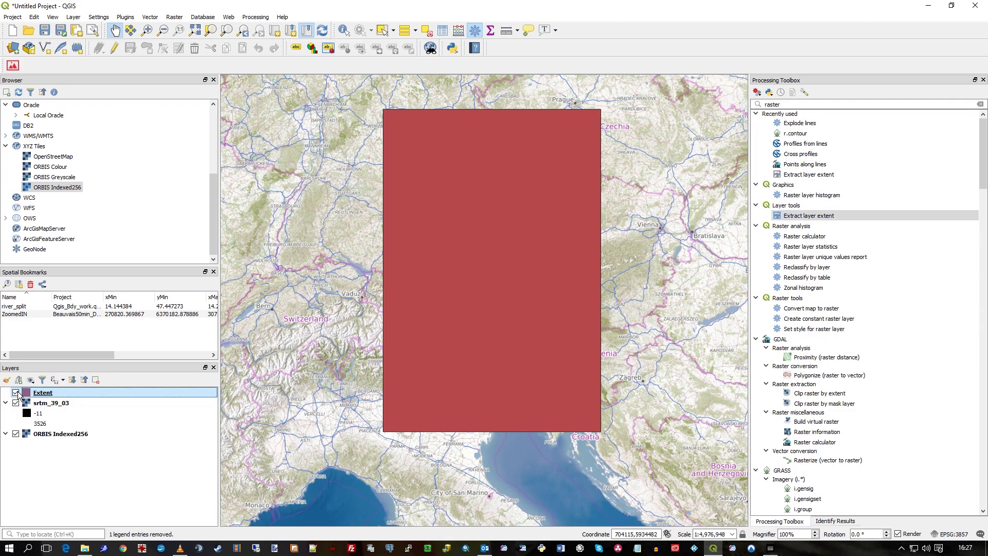
pyautogui.click(15, 392)
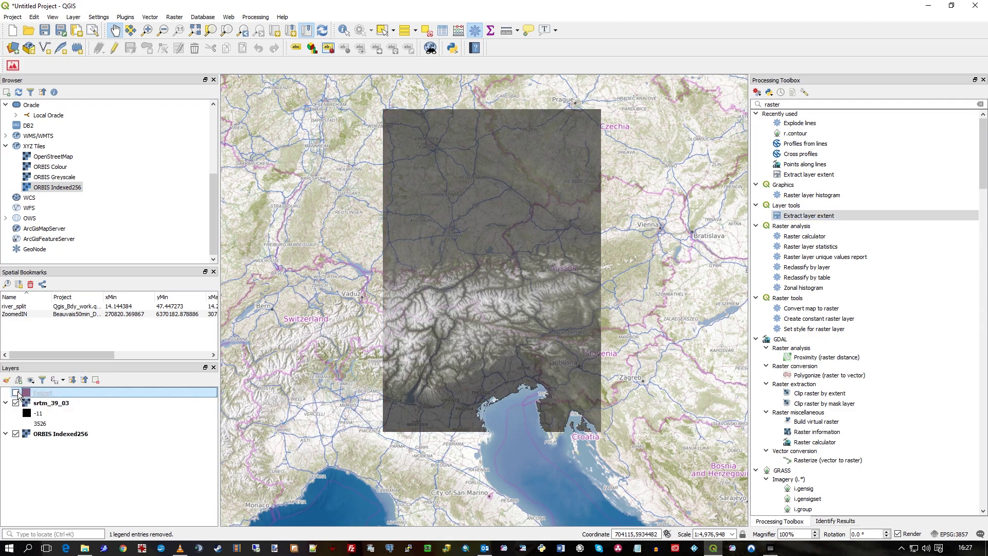
pyautogui.click(16, 393)
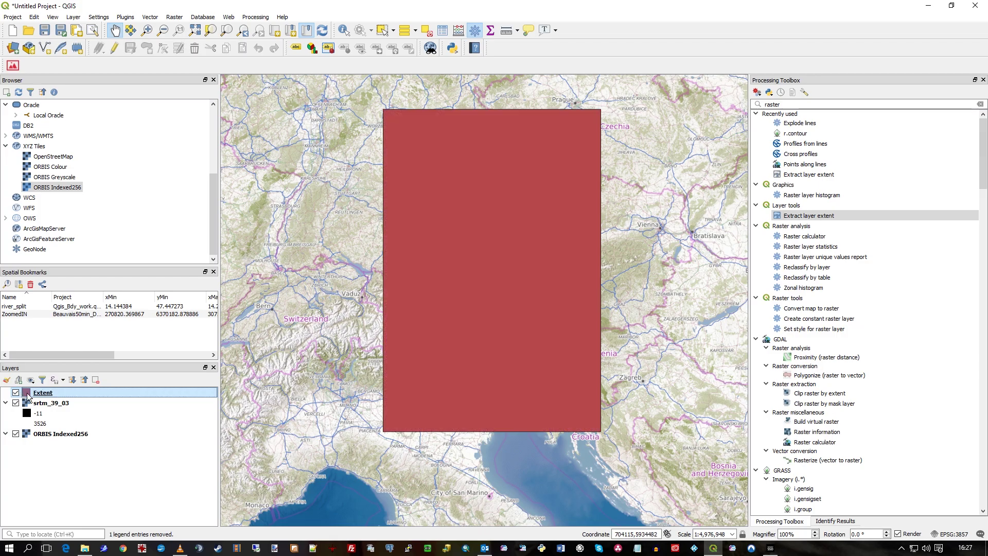
# Lower the Extent layer's opacity to about 55% in Layer Properties and apply it
pyautogui.doubleClick(38, 394)
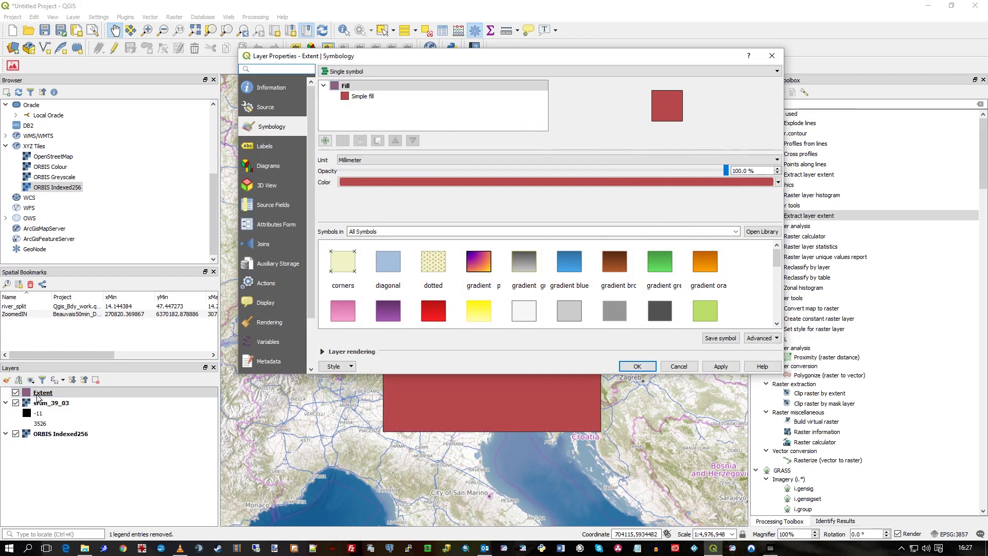
pyautogui.click(323, 352)
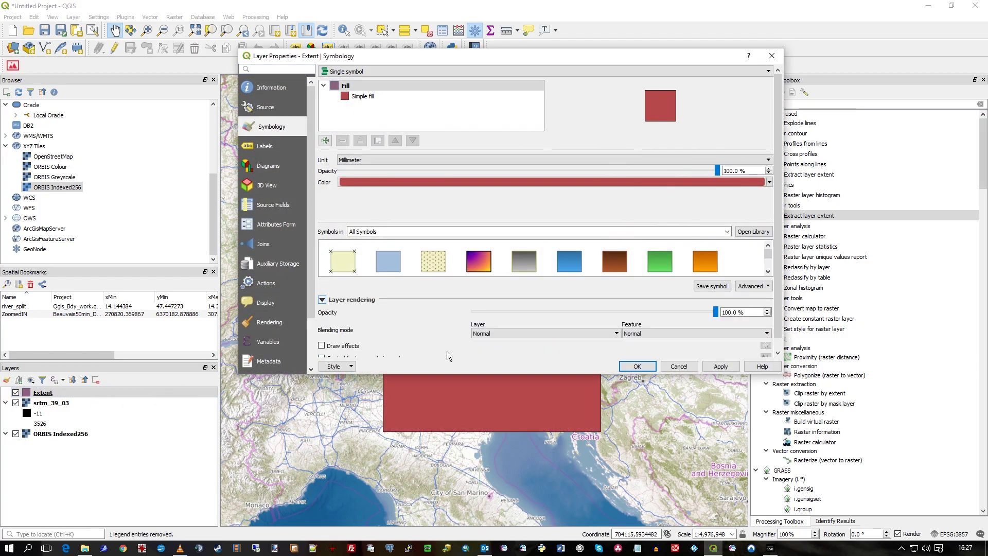
pyautogui.moveTo(715, 312); pyautogui.dragTo(609, 315)
pyautogui.click(720, 367)
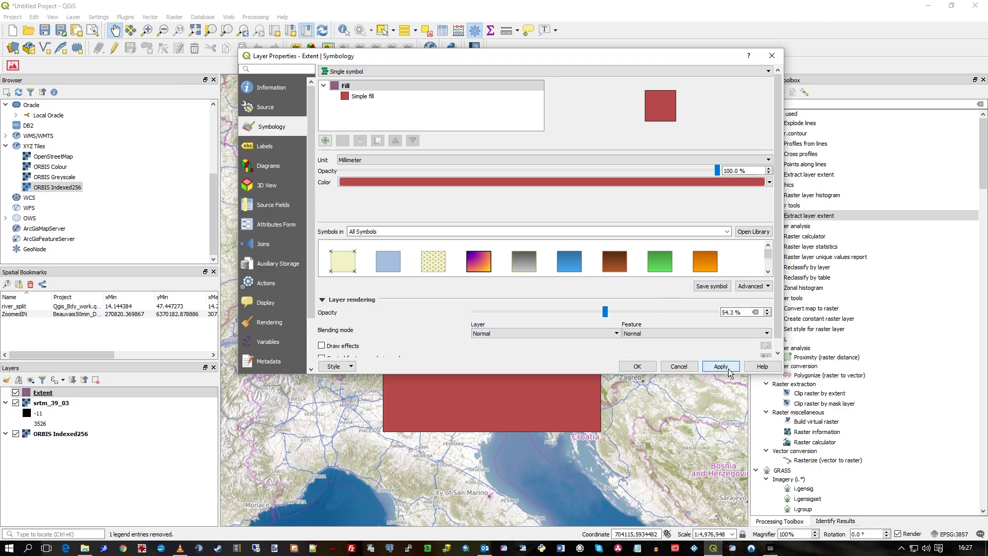
pyautogui.click(633, 366)
pyautogui.moveTo(623, 294); pyautogui.dragTo(599, 340)
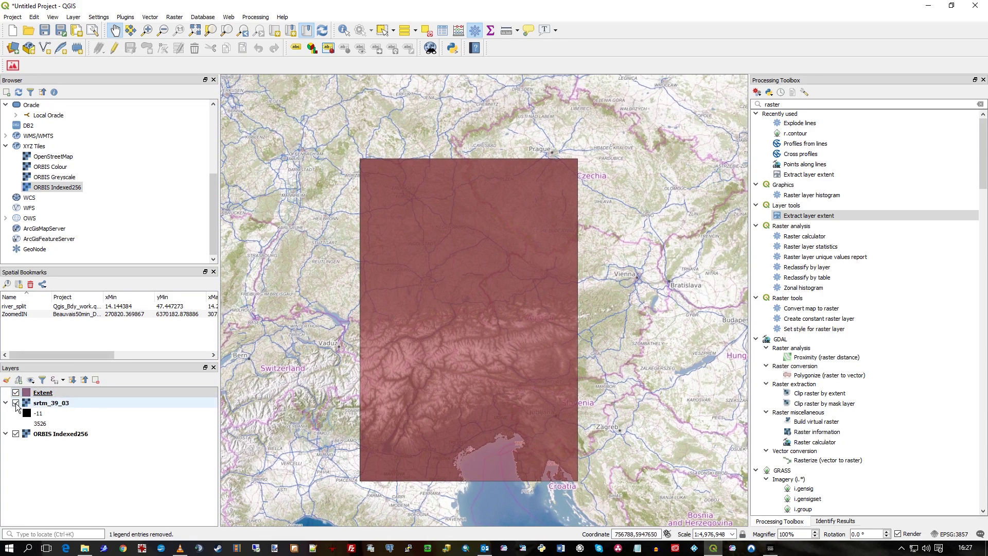
# Toggle the srtm_39_03 and Extent layers off and back on to compare them
pyautogui.click(16, 404)
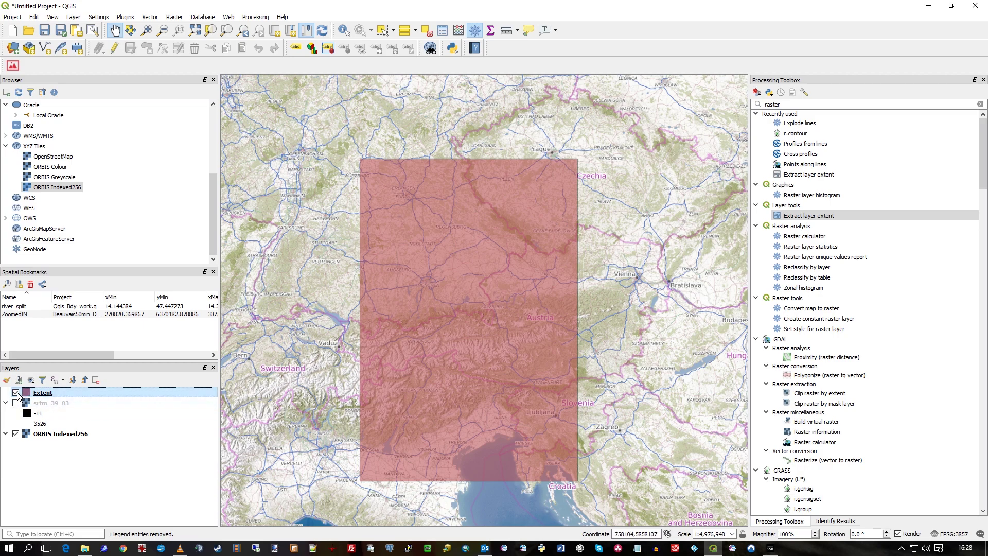
pyautogui.click(16, 392)
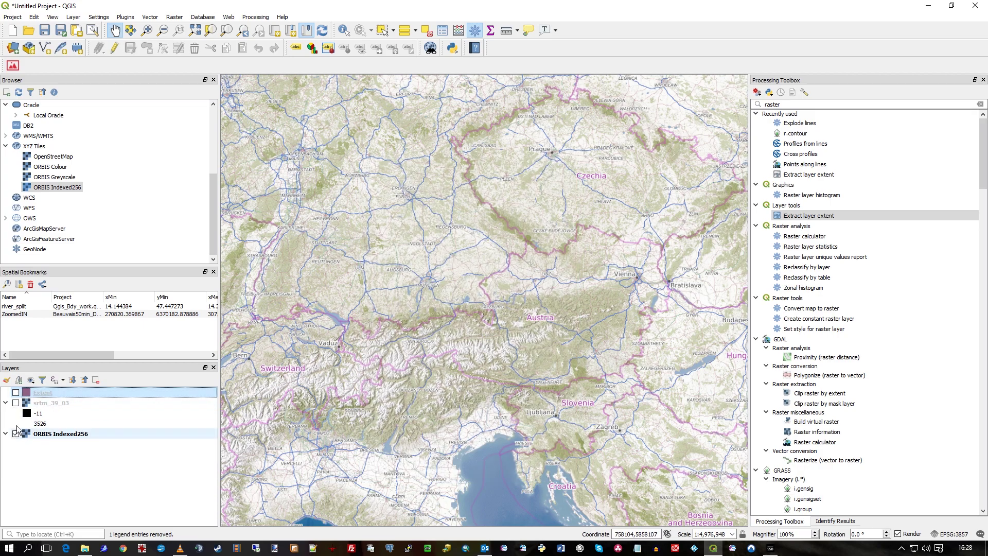
pyautogui.click(16, 393)
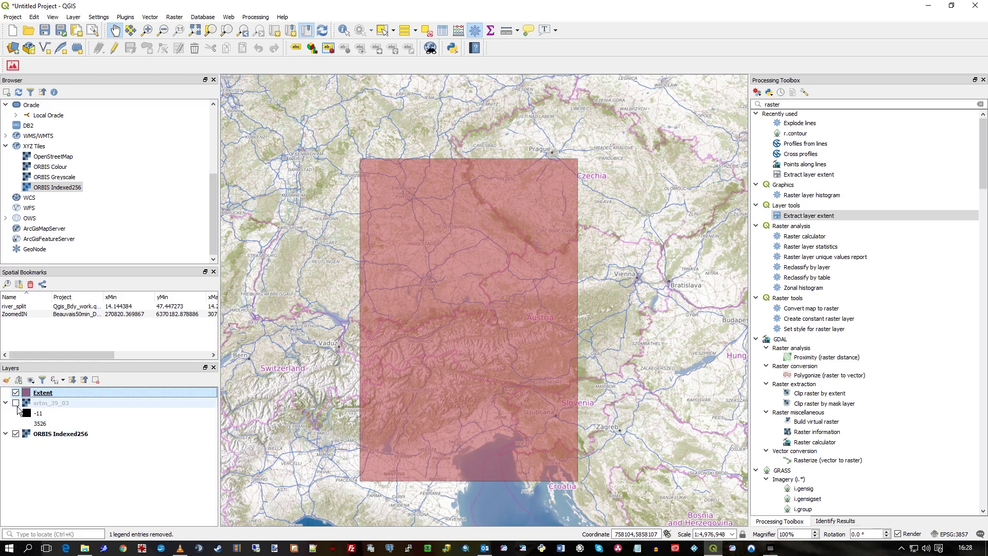
pyautogui.click(16, 403)
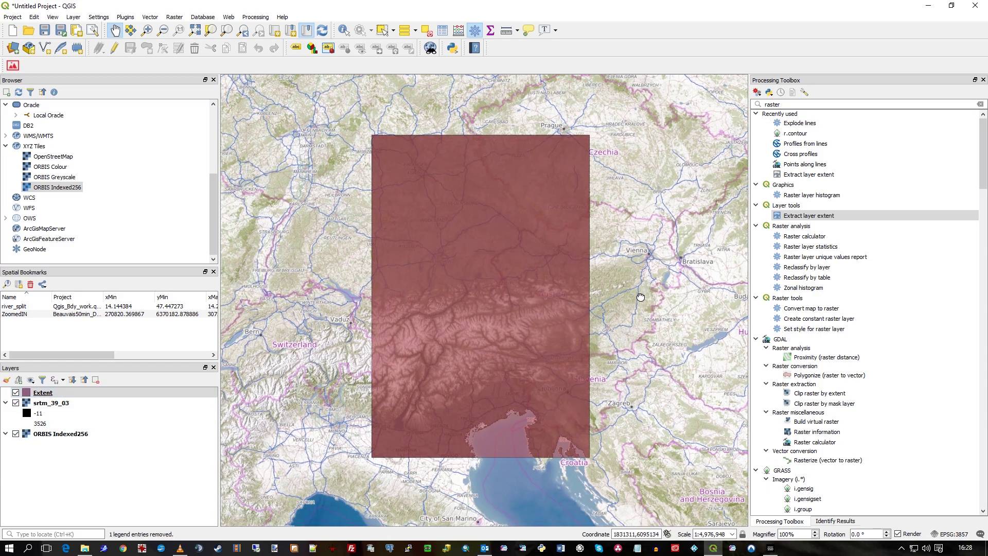
pyautogui.moveTo(334, 326); pyautogui.dragTo(346, 303)
# Identify the Extent rectangle to check its attributes (MINX 9.99958 to MAXX 15.00042), then dismiss them
pyautogui.click(344, 30)
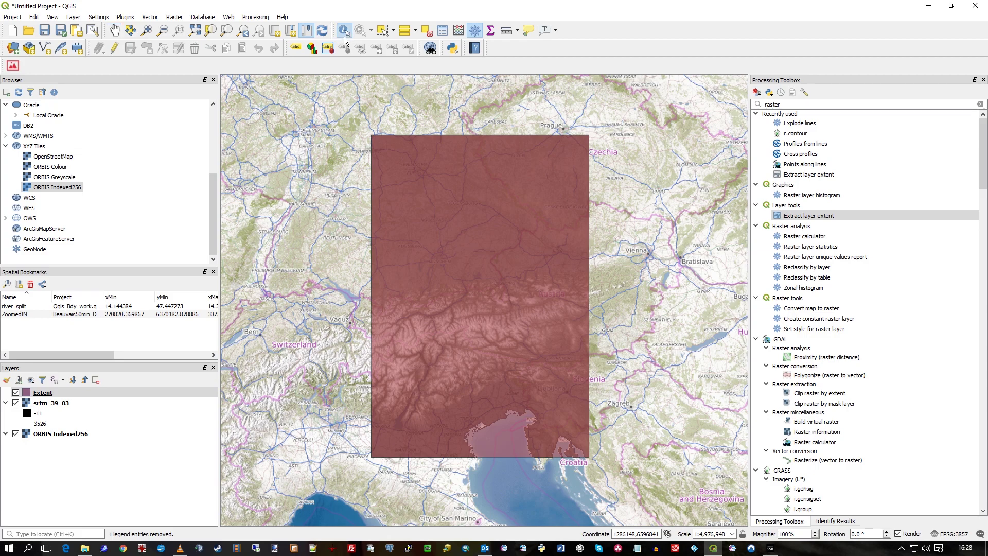
pyautogui.click(398, 205)
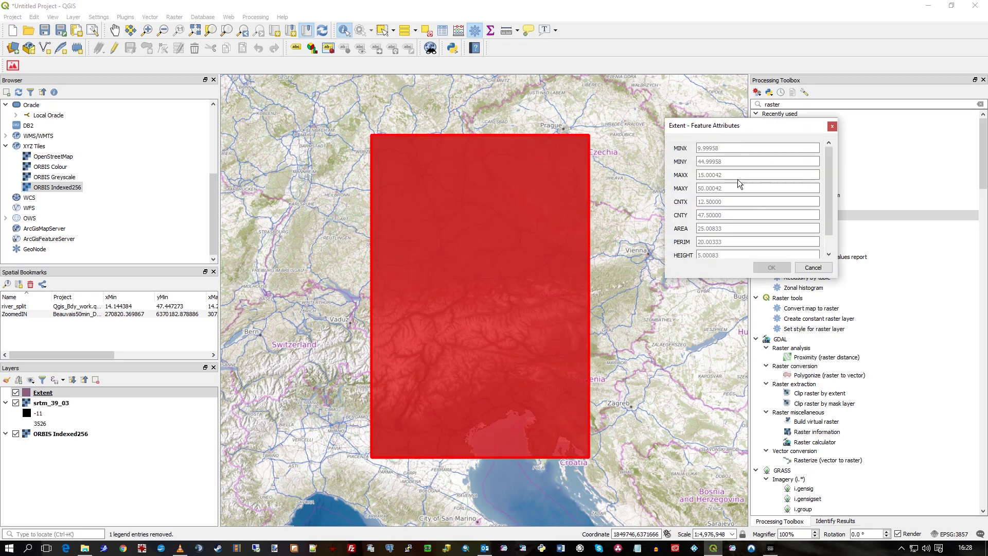
pyautogui.click(814, 267)
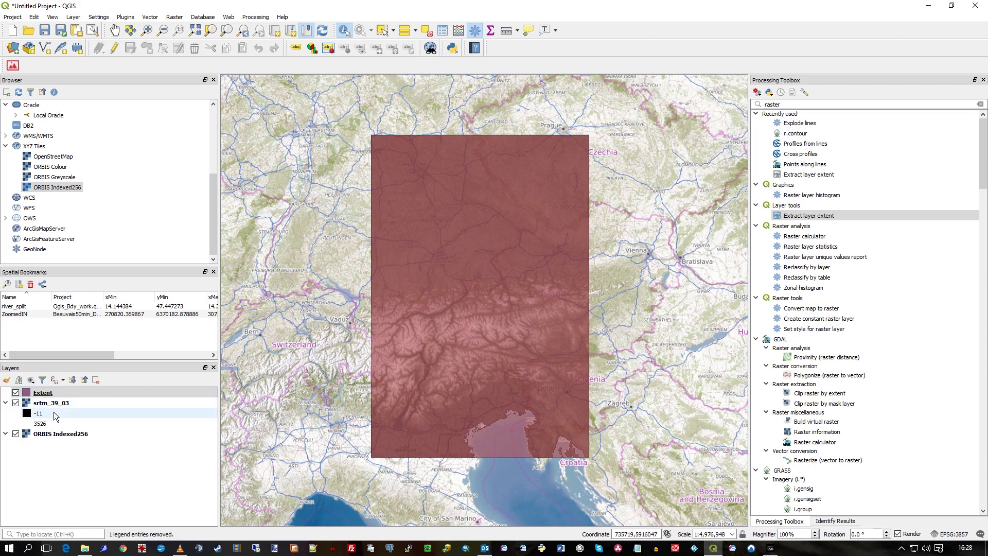
pyautogui.click(38, 396)
# Open Save Features As for Extent and check the ESRI Shapefile format and EPSG:4326 - WGS 84 CRS
pyautogui.rightClick(38, 396)
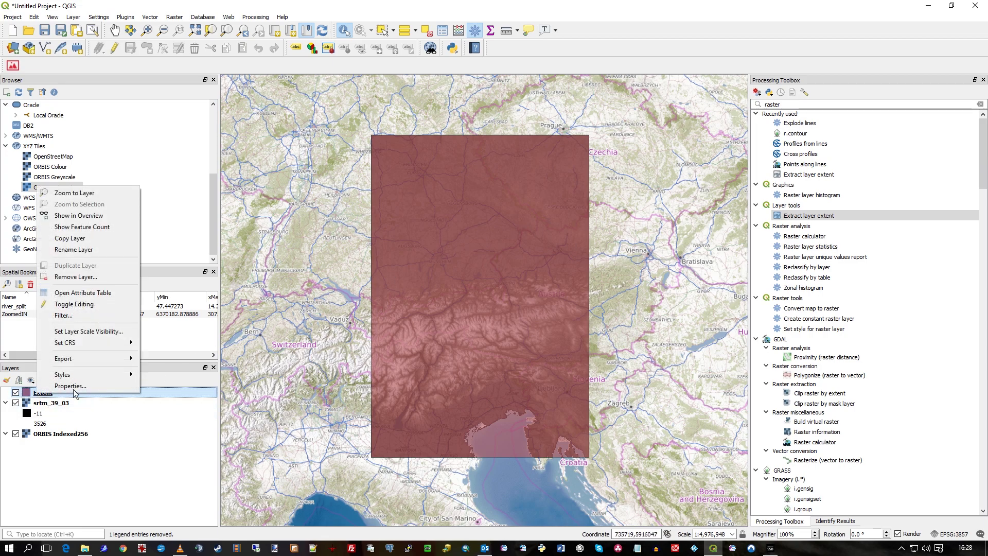
pyautogui.moveTo(94, 364)
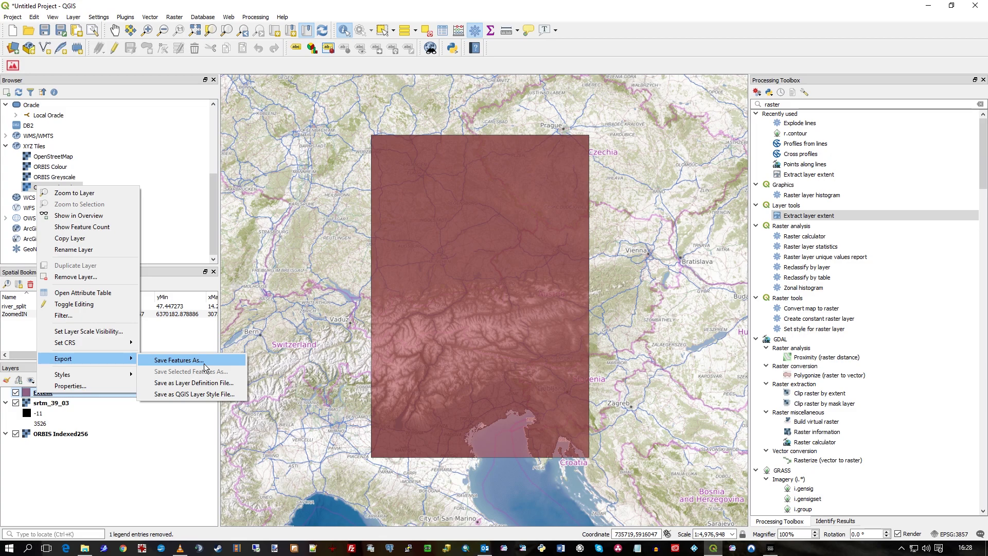
pyautogui.click(204, 364)
pyautogui.click(420, 130)
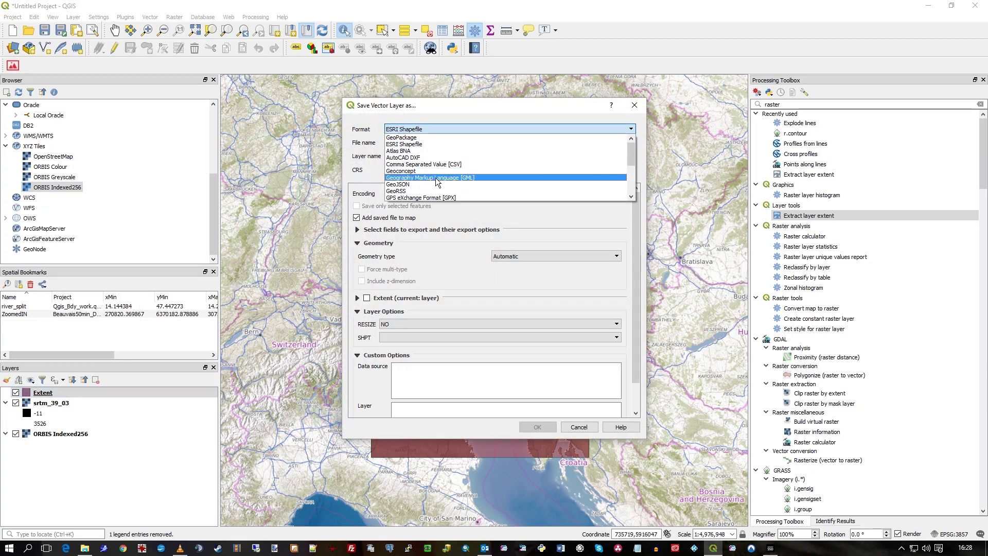
pyautogui.click(455, 116)
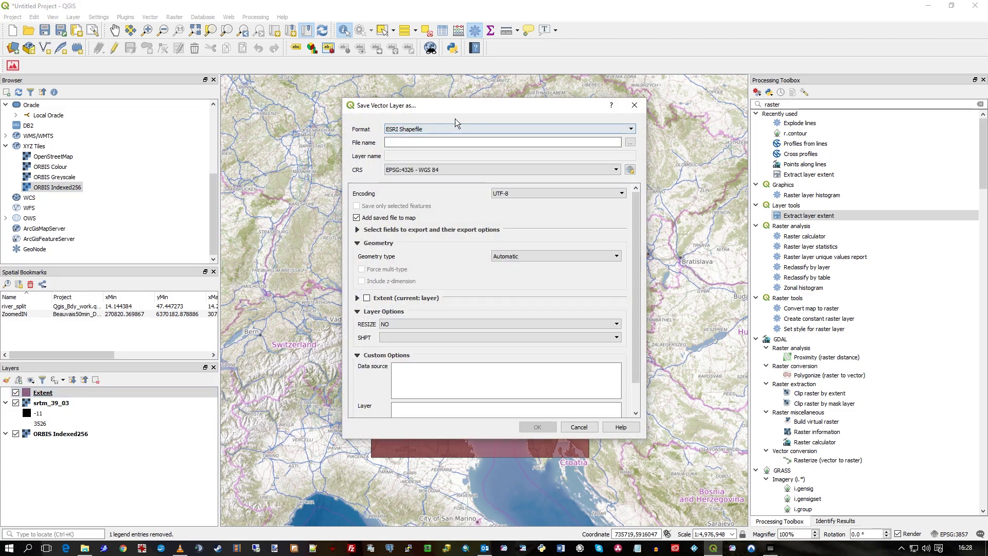
pyautogui.click(410, 170)
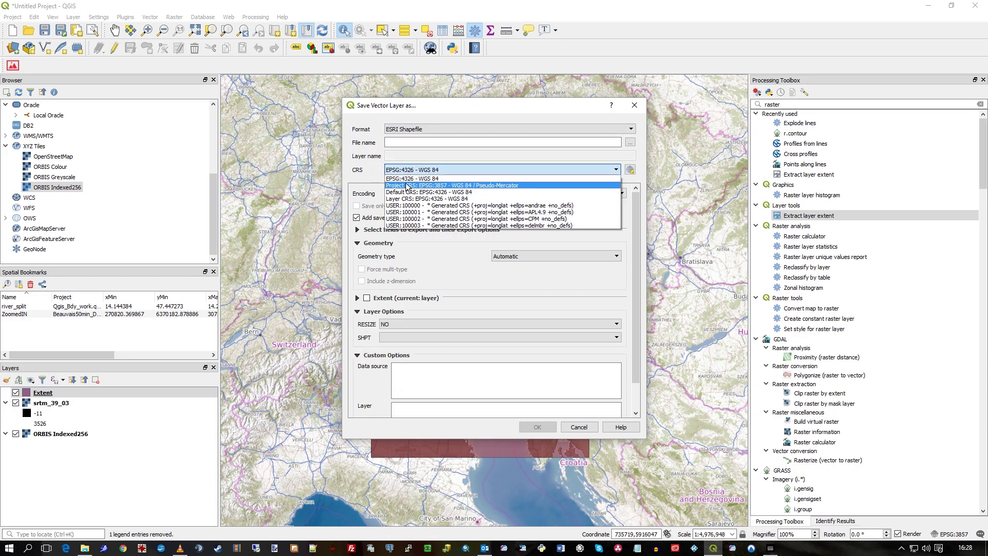
pyautogui.click(378, 174)
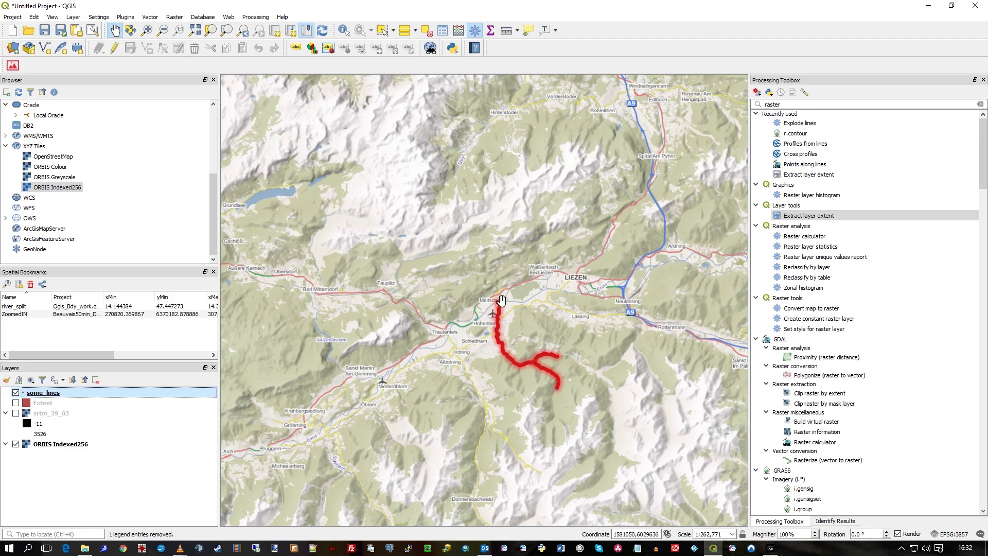
pyautogui.click(16, 403)
pyautogui.click(16, 403)
# Run Extract layer extent on some_lines and close the finished dialog
pyautogui.doubleClick(809, 216)
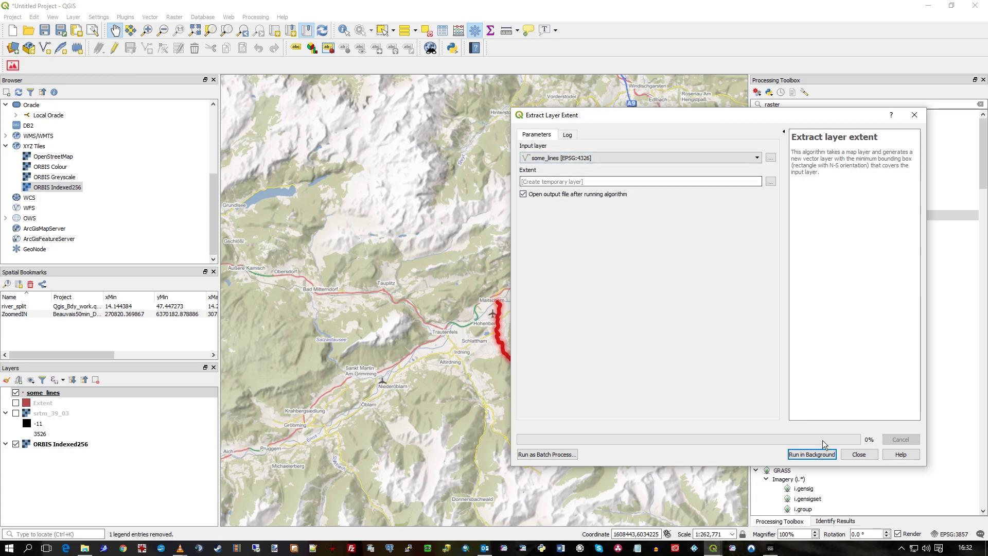
pyautogui.click(828, 455)
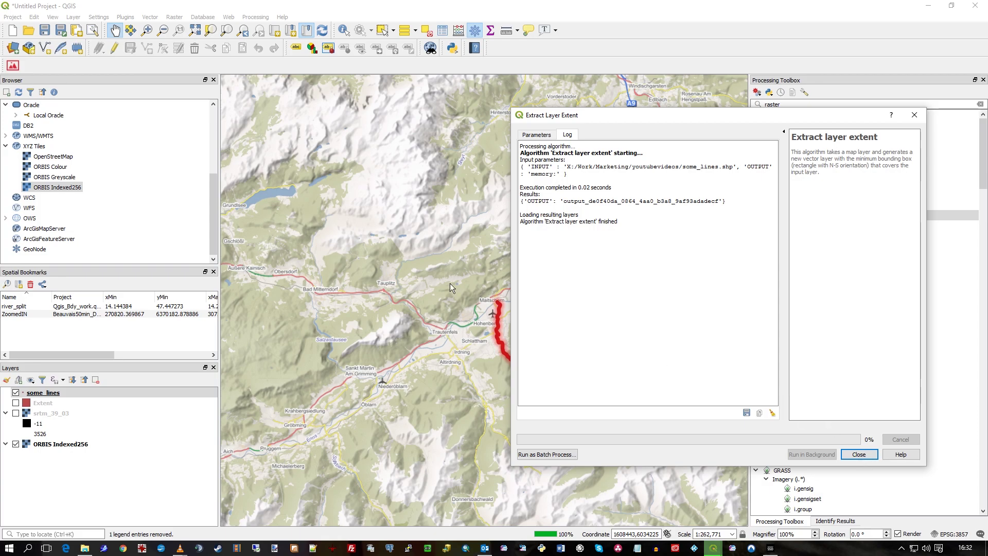
pyautogui.click(858, 455)
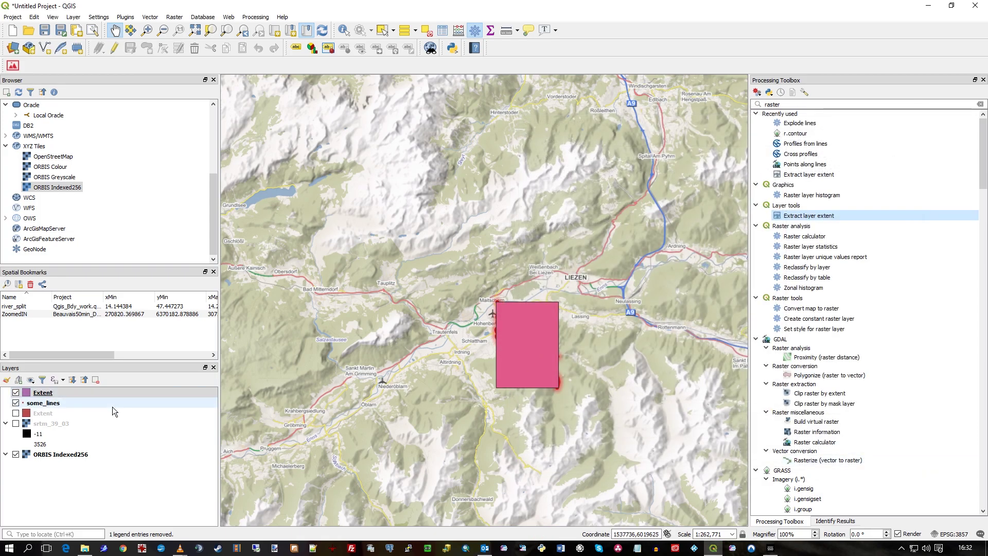
# Move some_lines above the Extent layer in the layer order
pyautogui.moveTo(49, 404); pyautogui.dragTo(41, 391)
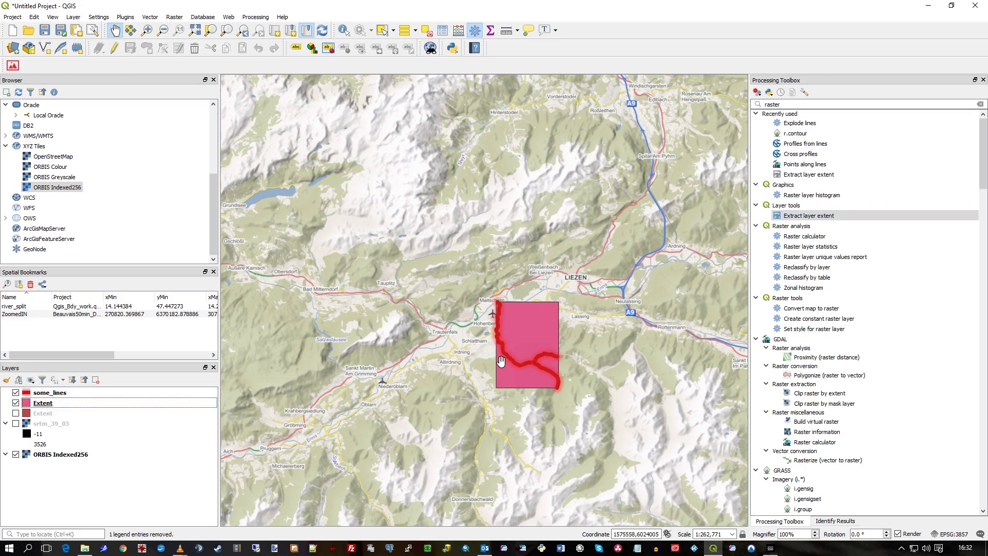